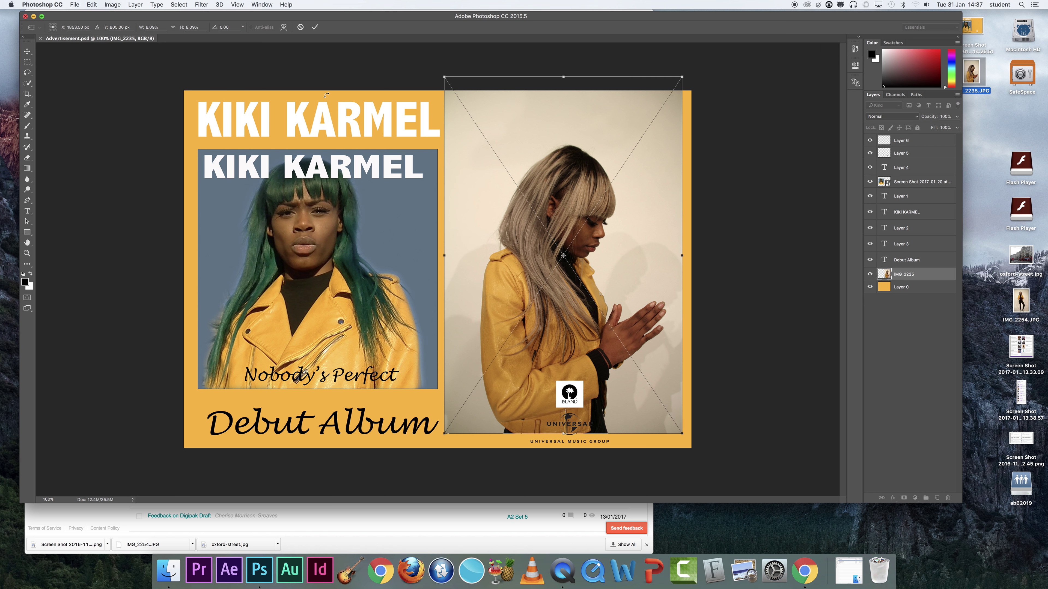
Commit the placed IMG_2235 photo and select the woman in it with the Quick Selection tool.
click(316, 27)
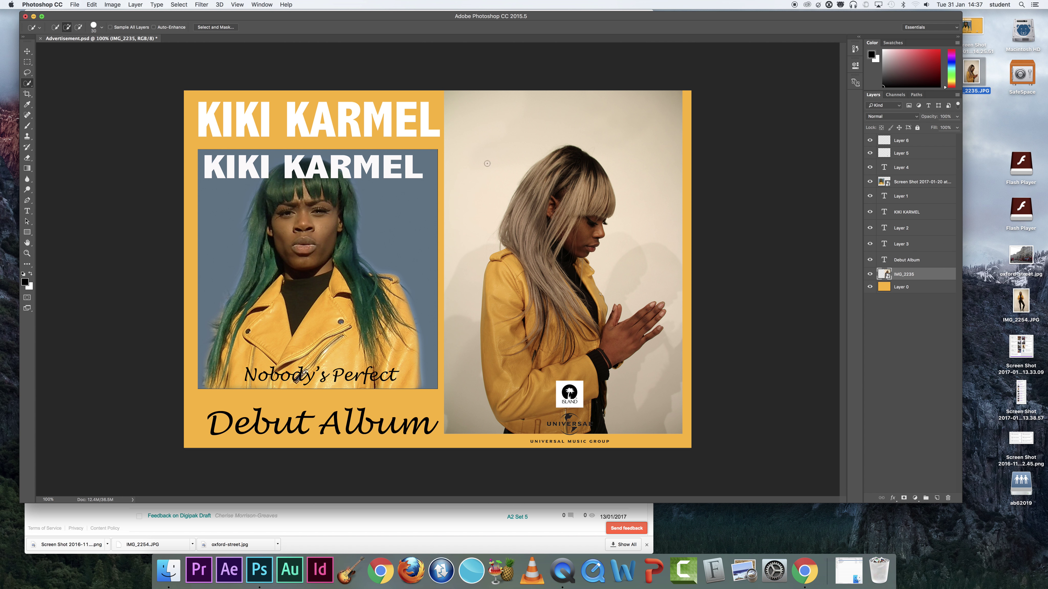
right_click(33, 87)
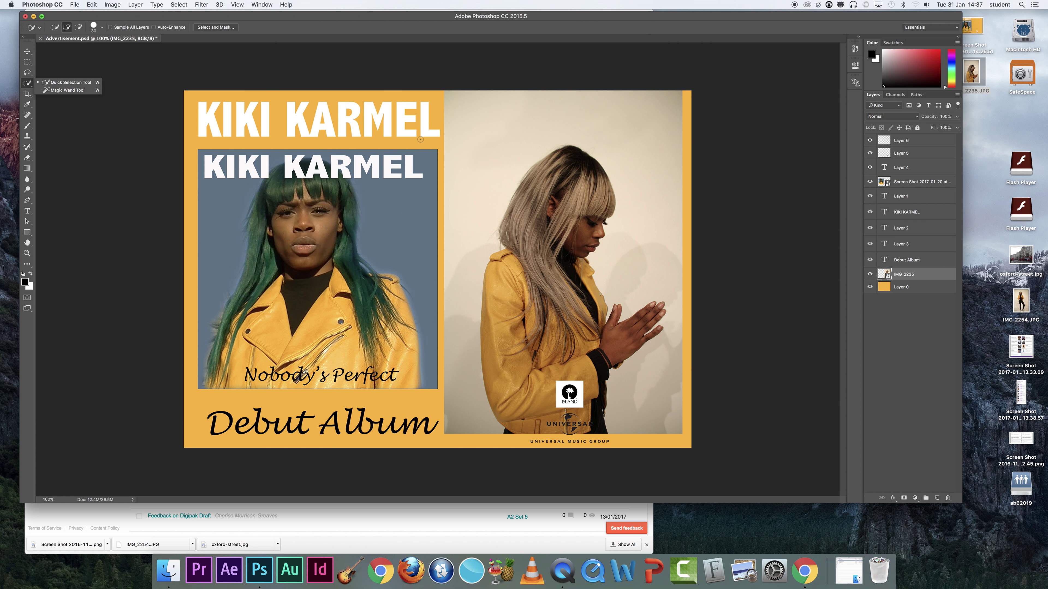
click(553, 208)
drag(553, 207, 570, 224)
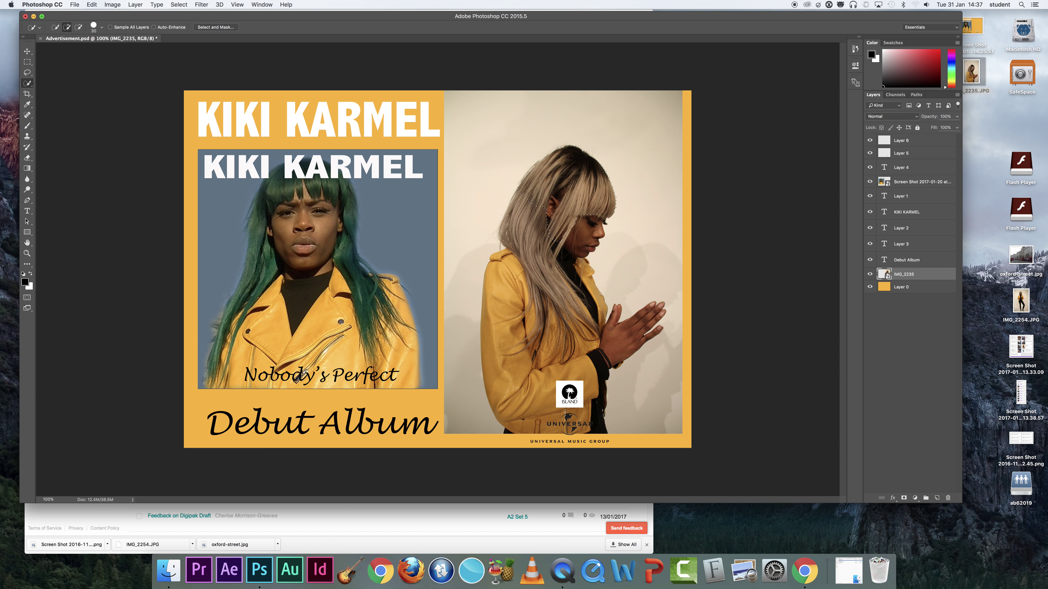
click(557, 343)
click(515, 354)
click(612, 354)
Open Select and Mask and refine the edge of the woman's selection with a 34 px Refine Edge brush.
click(220, 27)
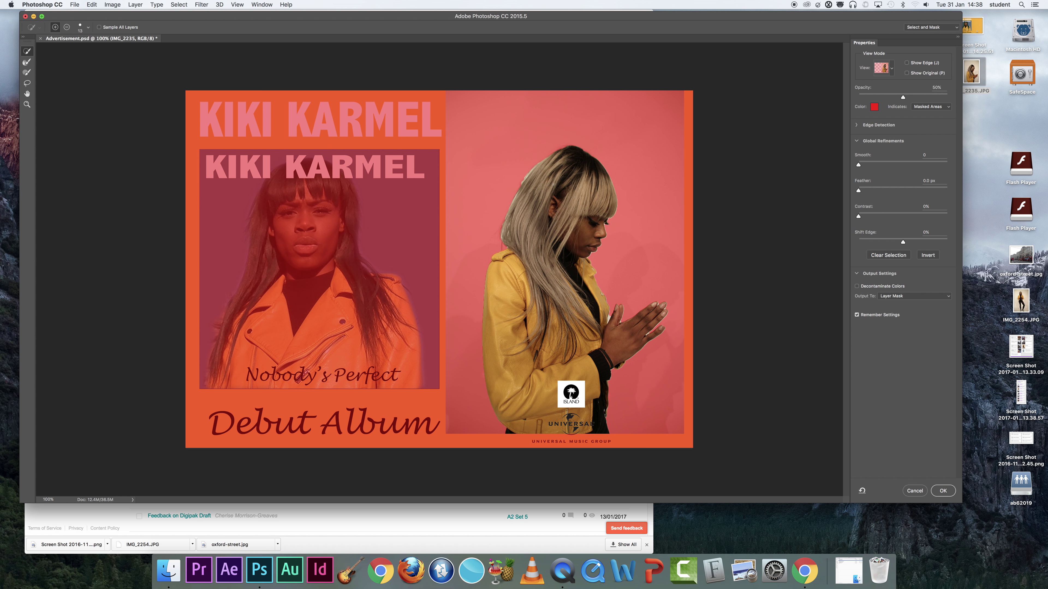
click(26, 62)
click(81, 28)
drag(46, 51, 55, 51)
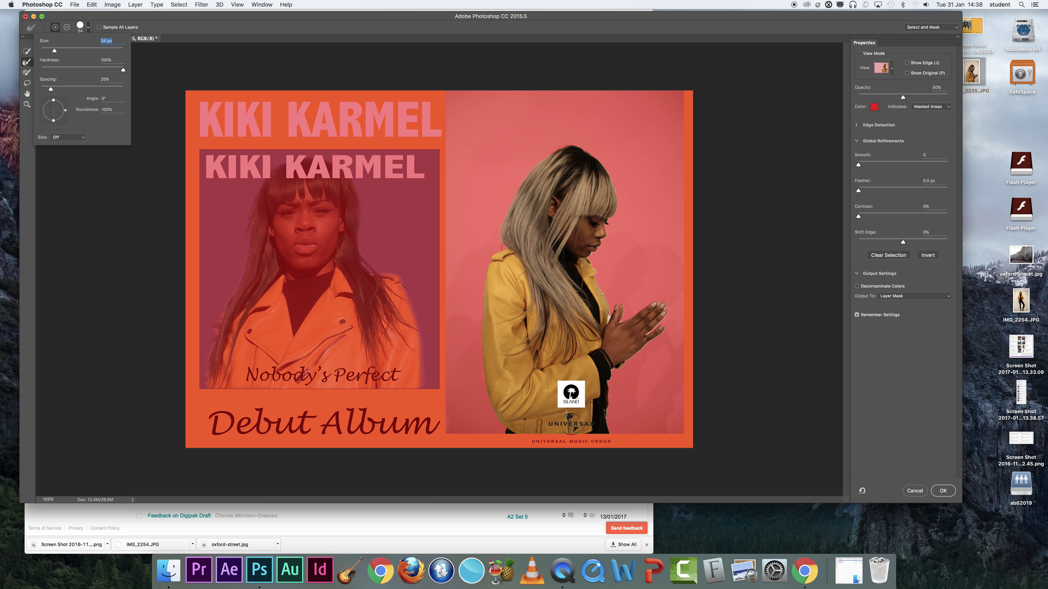
key(Return)
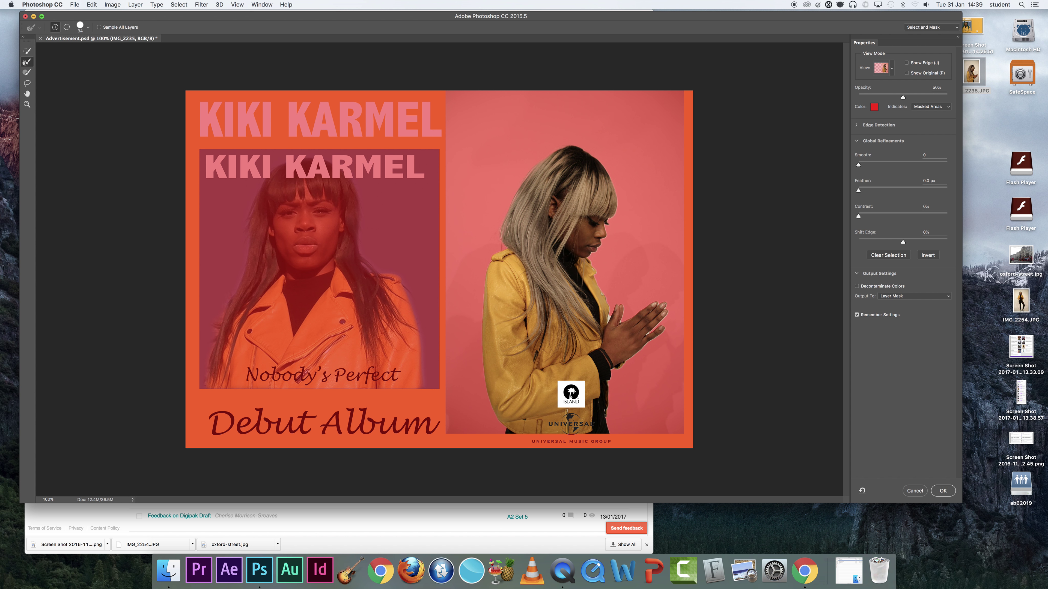
drag(600, 294, 600, 299)
Adjust the smoothing and feathering of the selection edge and output the cutout as a layer mask.
drag(859, 165, 899, 166)
drag(858, 190, 953, 168)
drag(868, 191, 878, 191)
drag(878, 192, 864, 193)
drag(863, 191, 880, 192)
drag(948, 164, 835, 169)
drag(860, 164, 880, 170)
drag(878, 164, 1011, 179)
click(943, 491)
Move the masked woman up and slightly right, and lower the IMG_2235 layer's opacity to 51%.
click(27, 51)
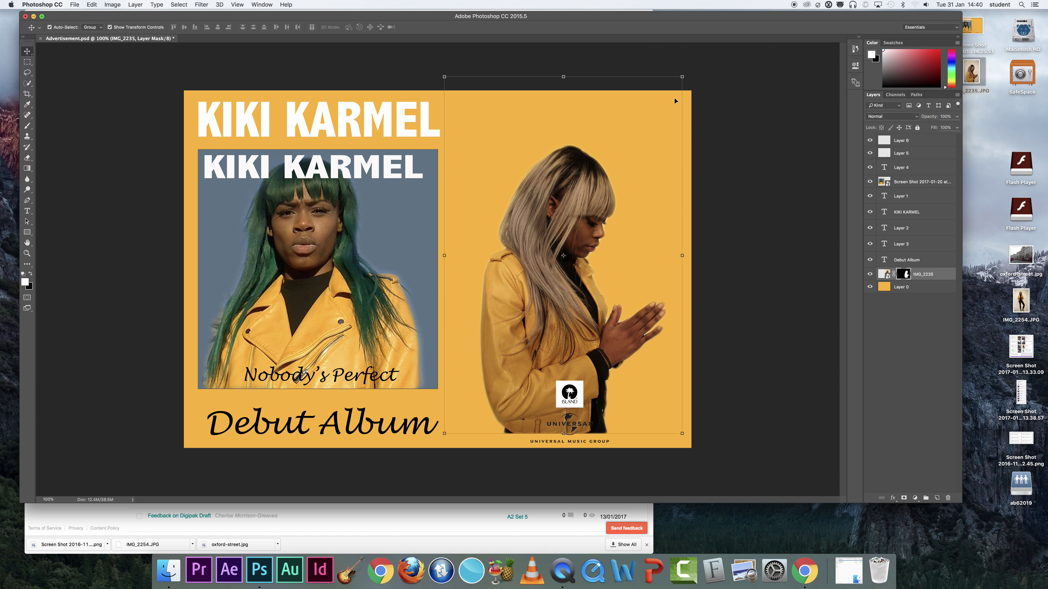
drag(584, 177, 593, 149)
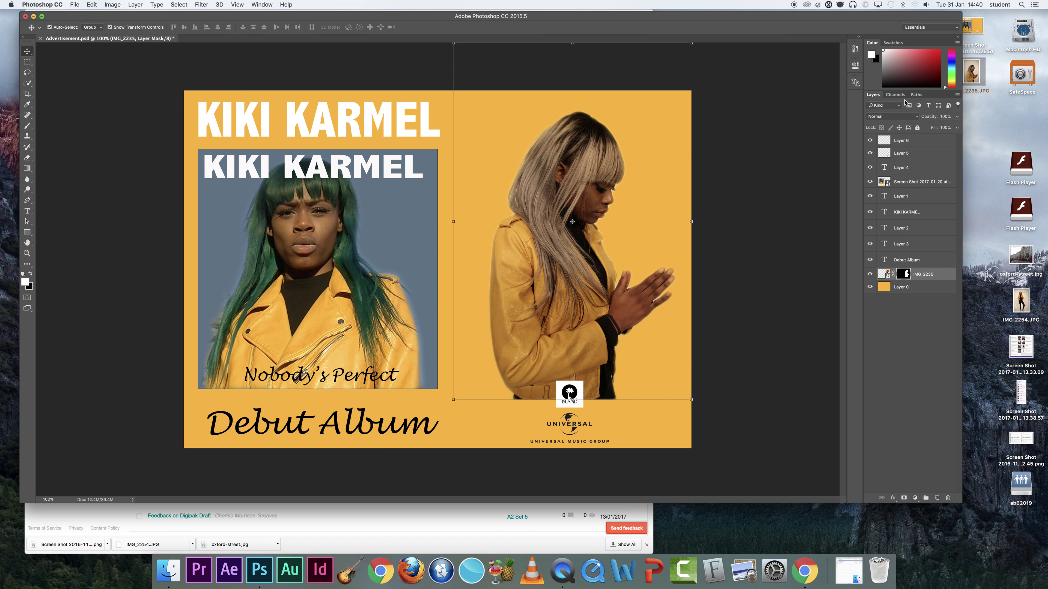
click(957, 116)
drag(955, 127, 937, 128)
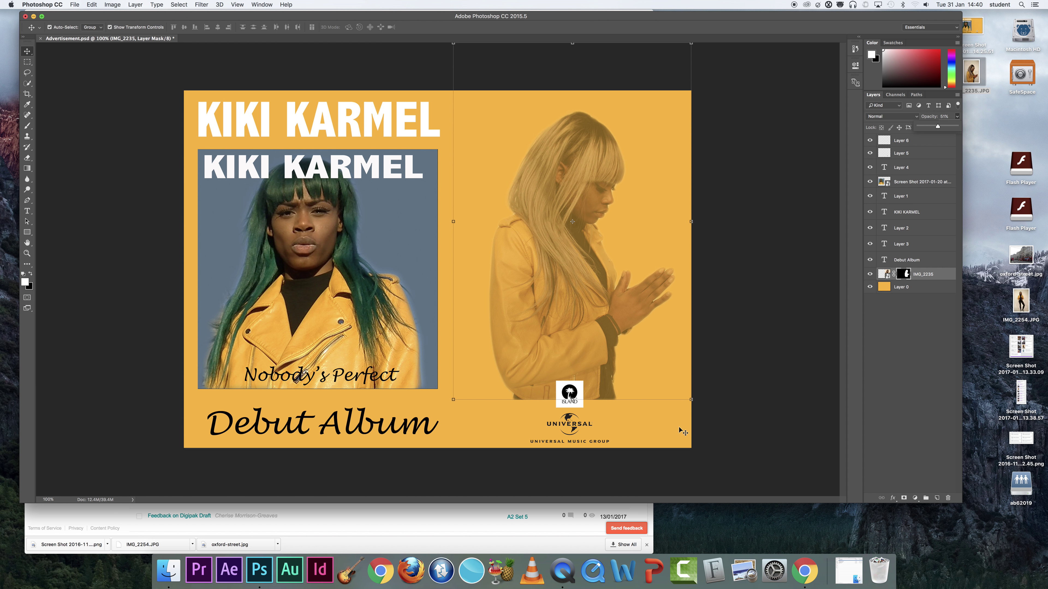
Enlarge the faded woman to about 115% and position her behind the record logos, with her base on the poster's lower edge.
drag(692, 401, 732, 433)
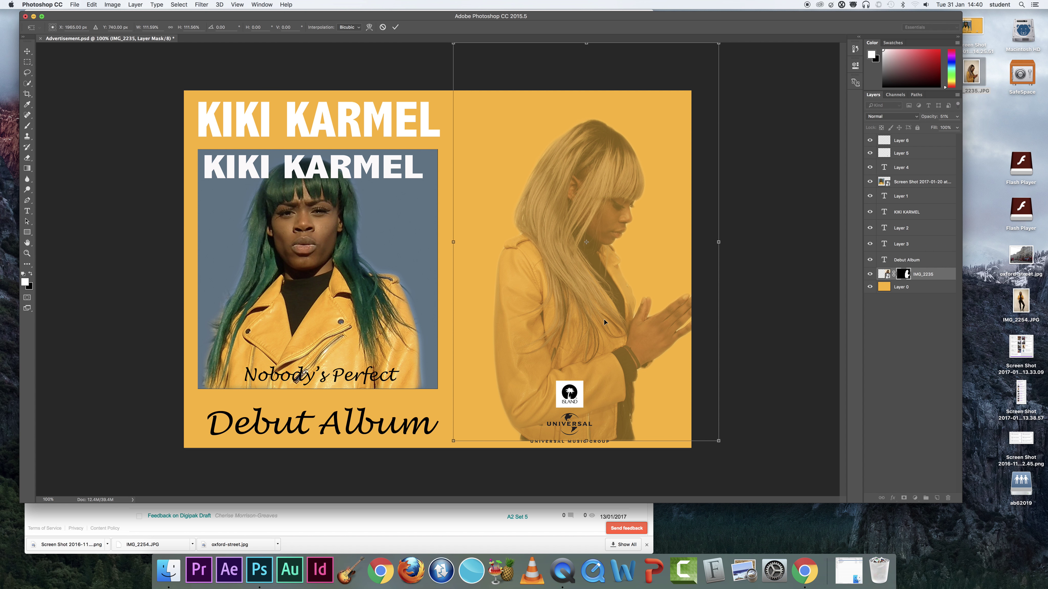
drag(603, 317, 582, 327)
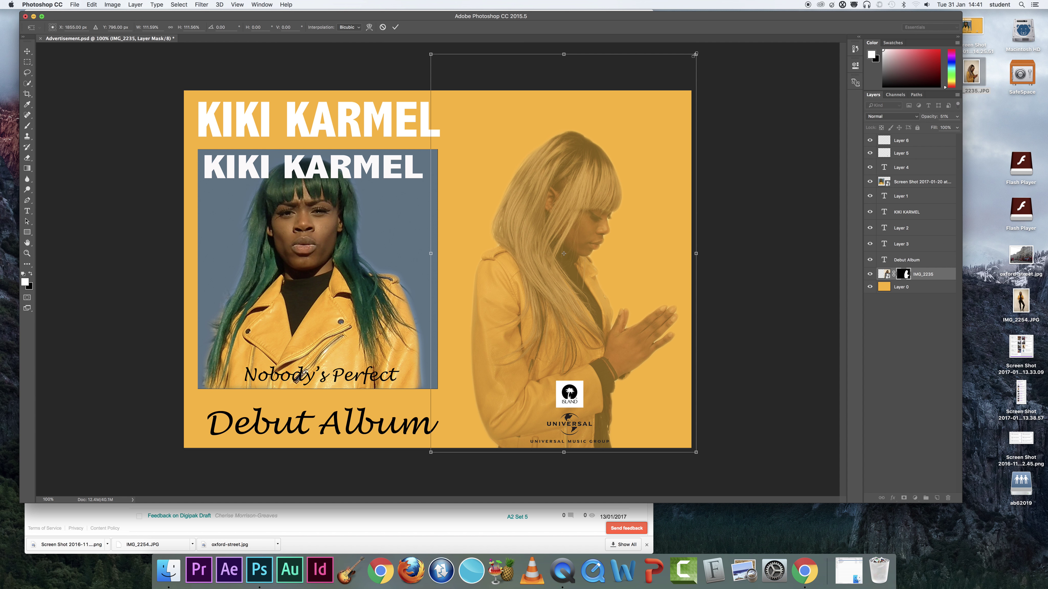
mouse_move(695, 54)
mouse_down()
mouse_move(728, 32)
mouse_move(703, 53)
mouse_up()
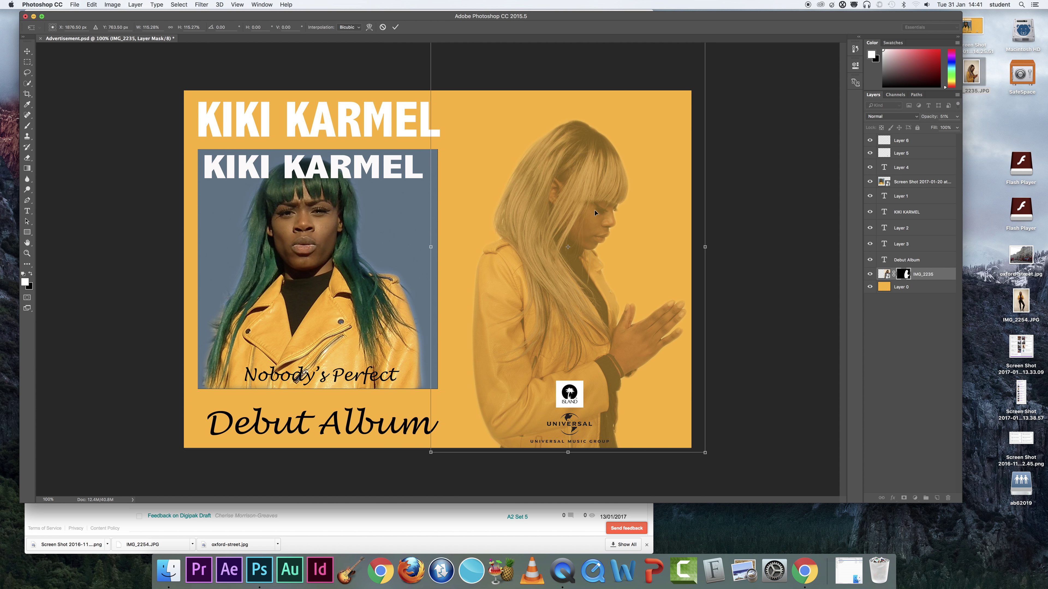
drag(589, 210, 619, 156)
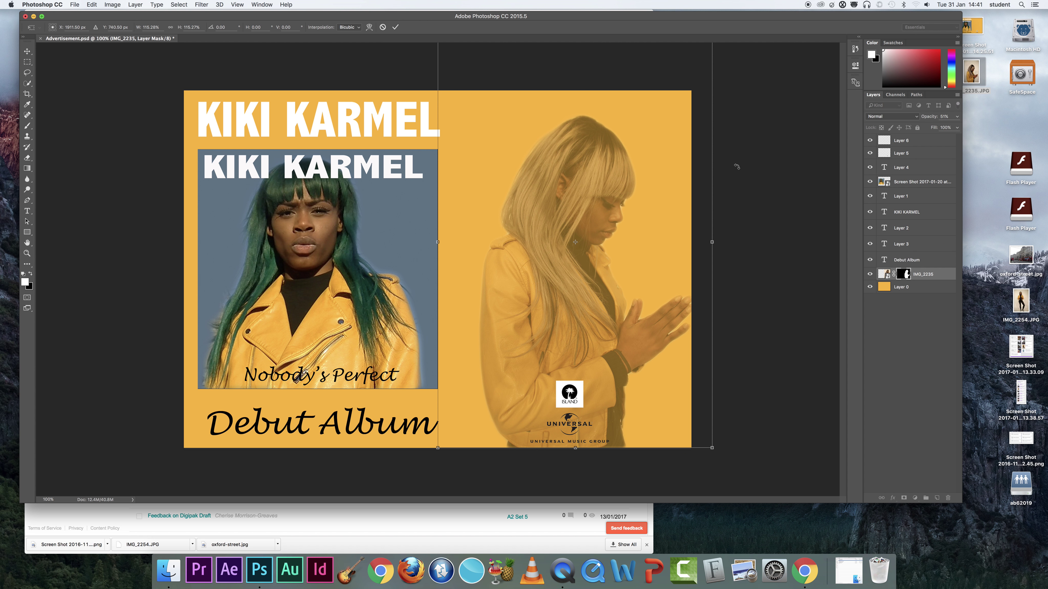
click(395, 27)
click(755, 193)
drag(567, 294, 561, 294)
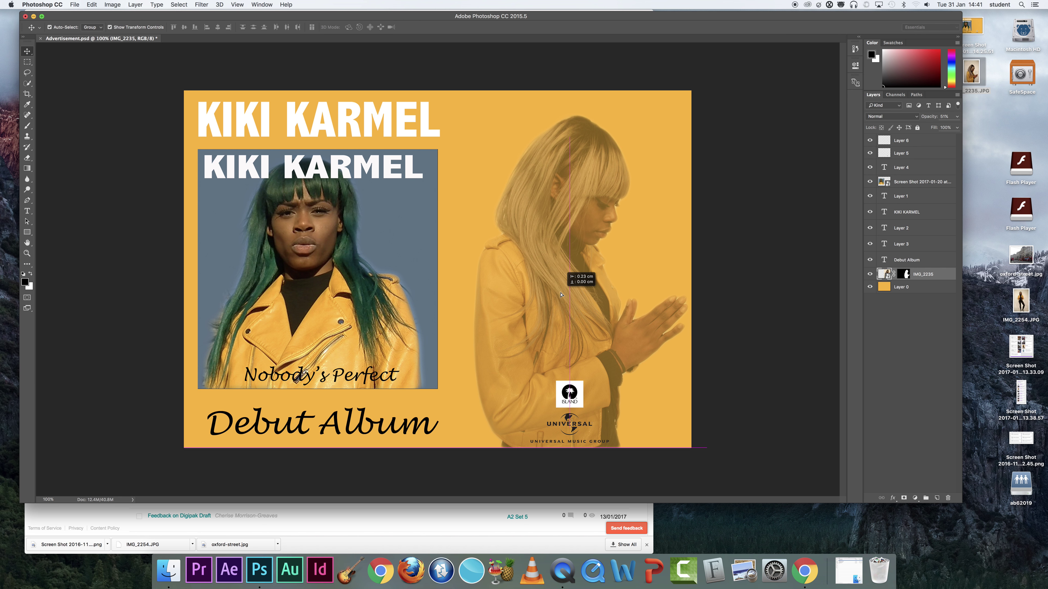
click(736, 296)
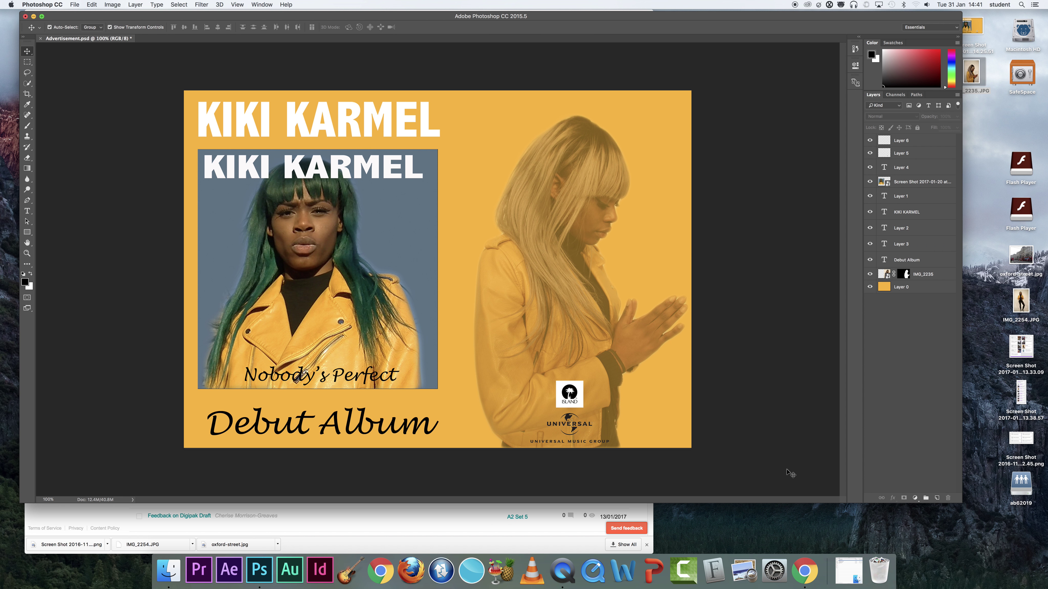
click(566, 571)
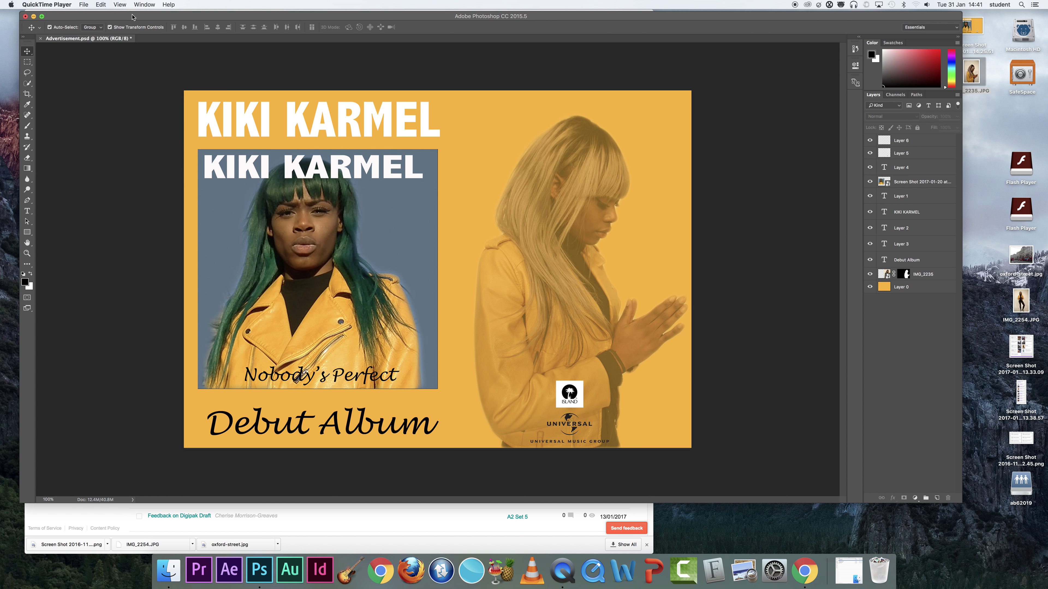
click(349, 58)
drag(253, 18, 446, 73)
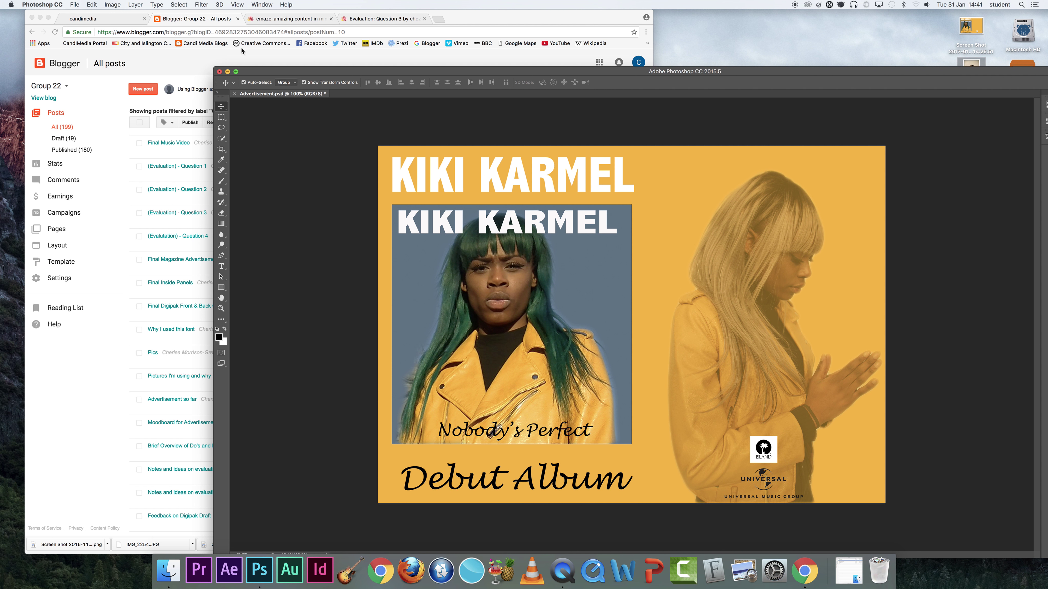
double_click(333, 71)
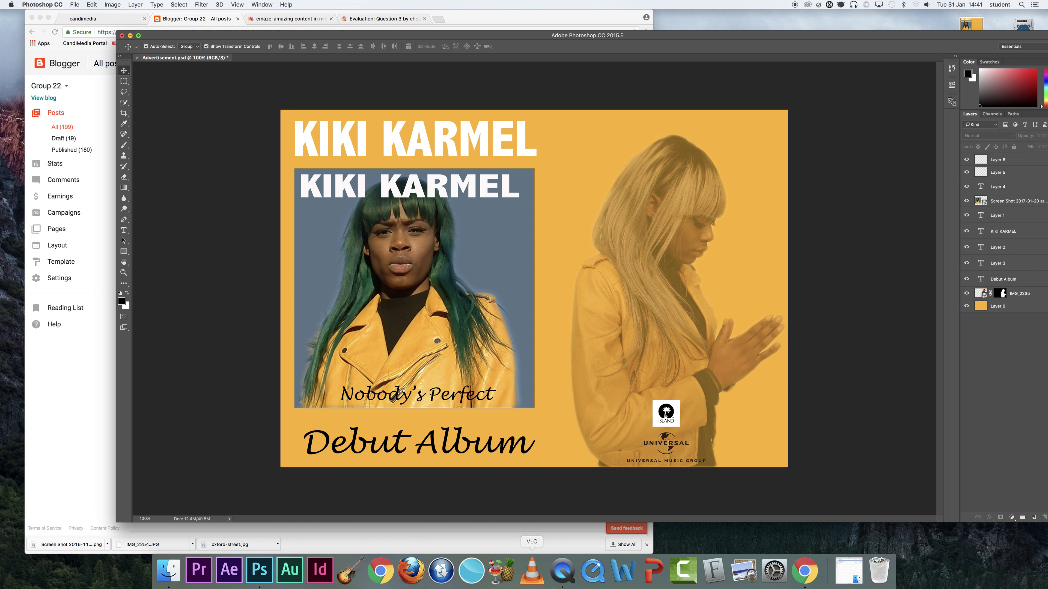
click(559, 577)
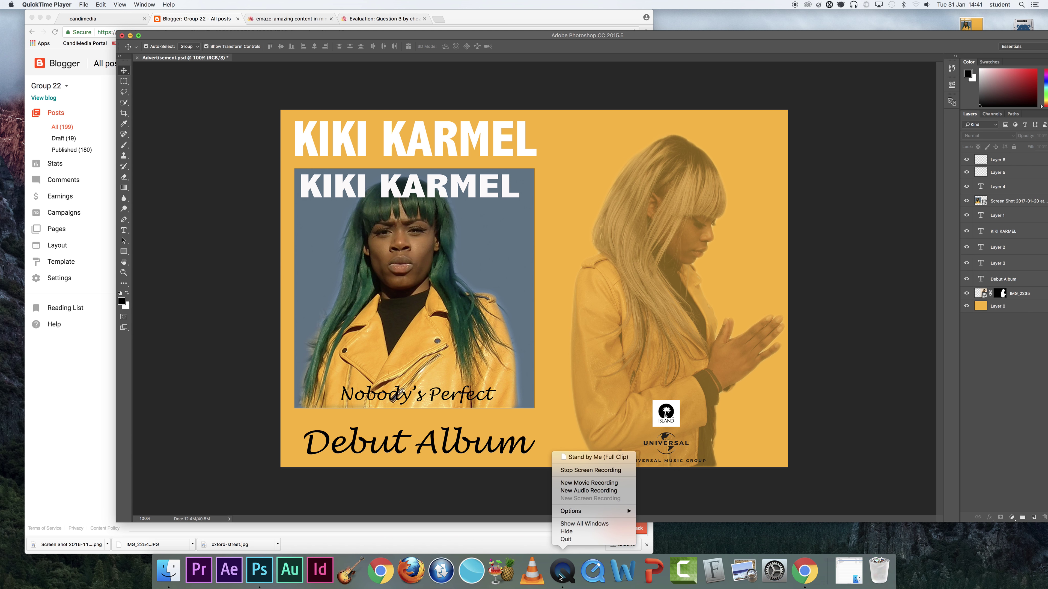